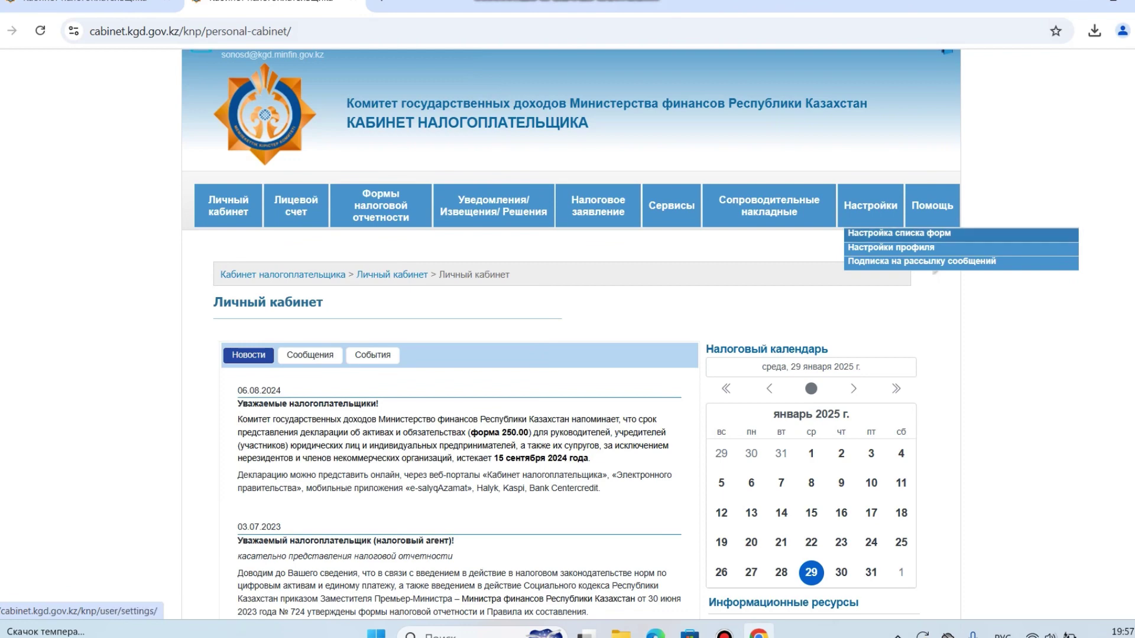
Step: Open the form list settings, expand 2024 and open form 910.00, the simplified declaration for small businesses
left_click(869, 234)
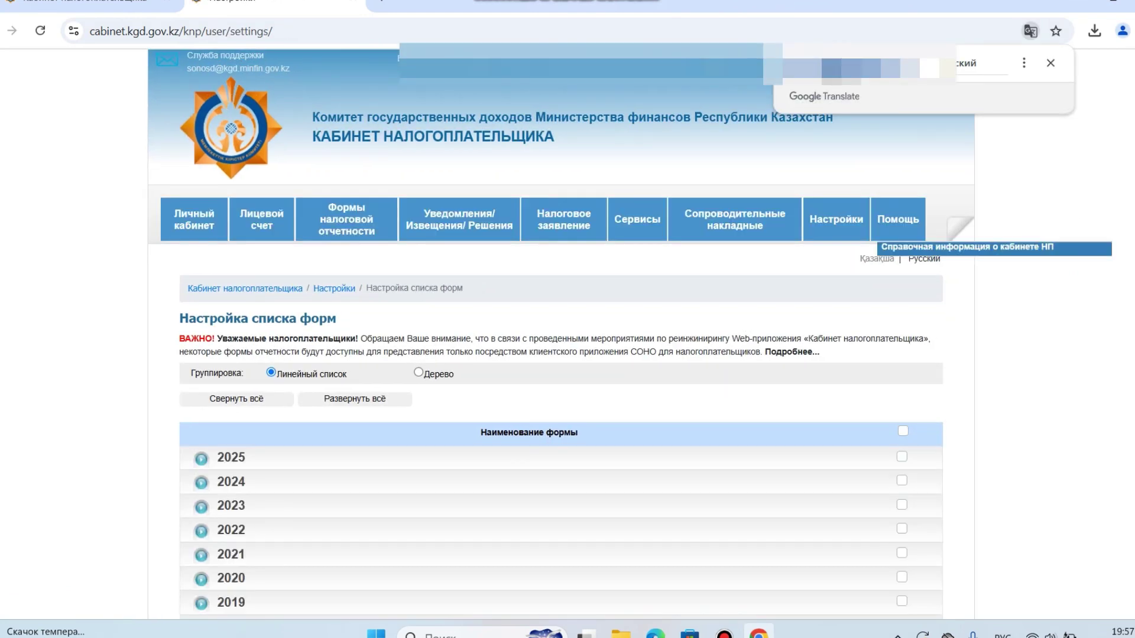
scroll(561, 331, "down", 2)
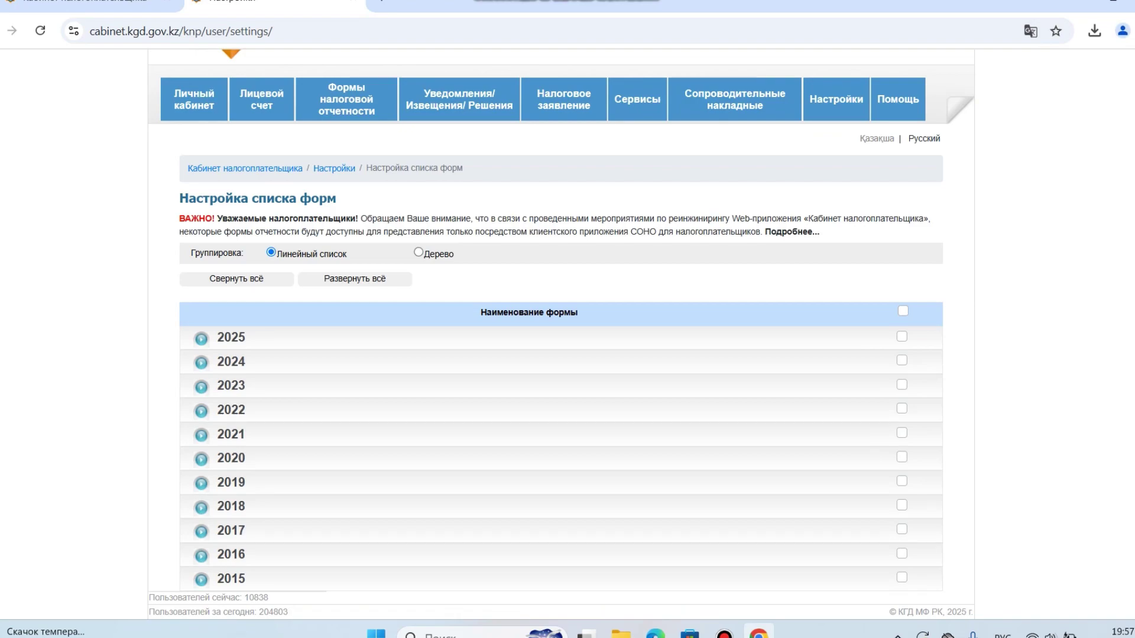
left_click(342, 361)
scroll(561, 331, "down", 9)
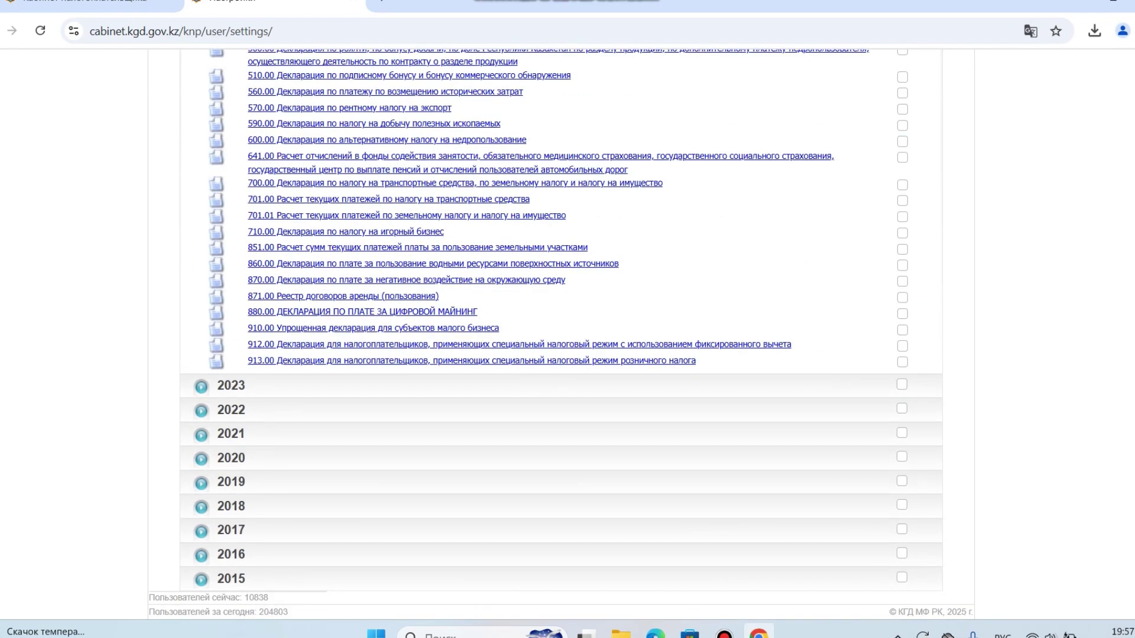
left_click(296, 327)
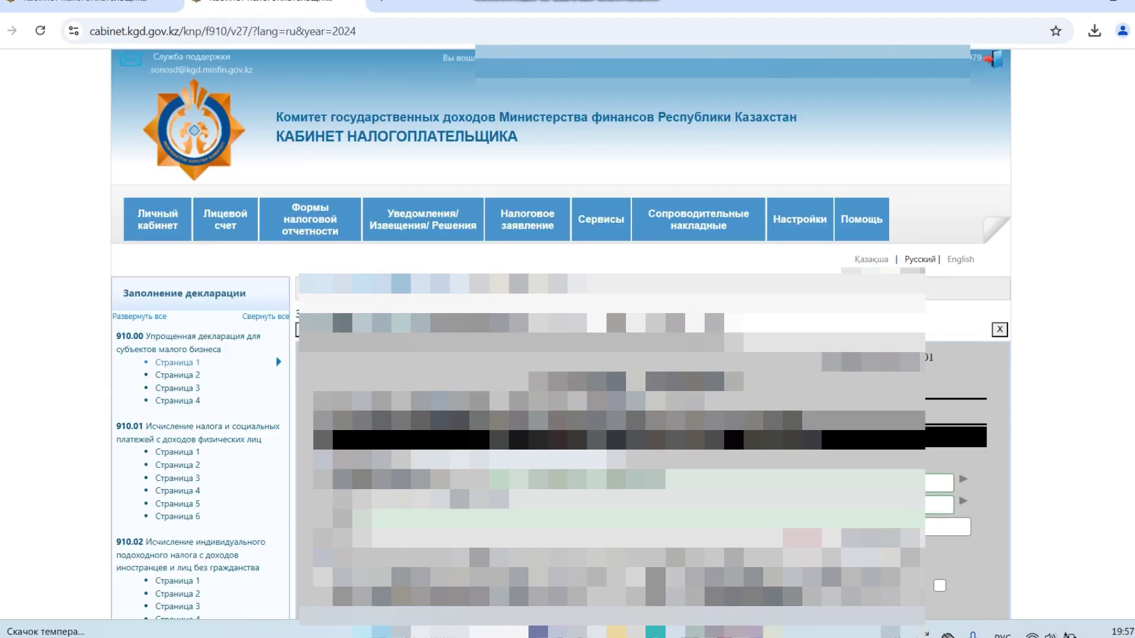
Step: On page 1 of form 910.00, enter half-year 2, mark category A (keeps accounting records), choose declaration type "очередная", and select resident of Kazakhstan
scroll(591, 331, "down", 8)
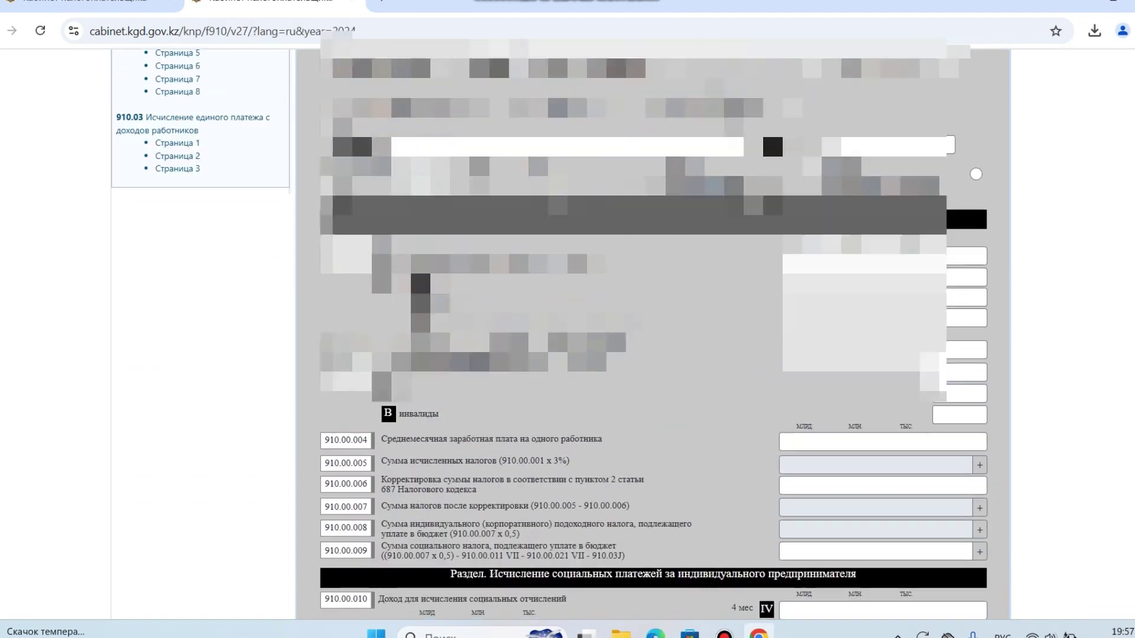
scroll(591, 331, "up", 1)
scroll(591, 331, "down", 1)
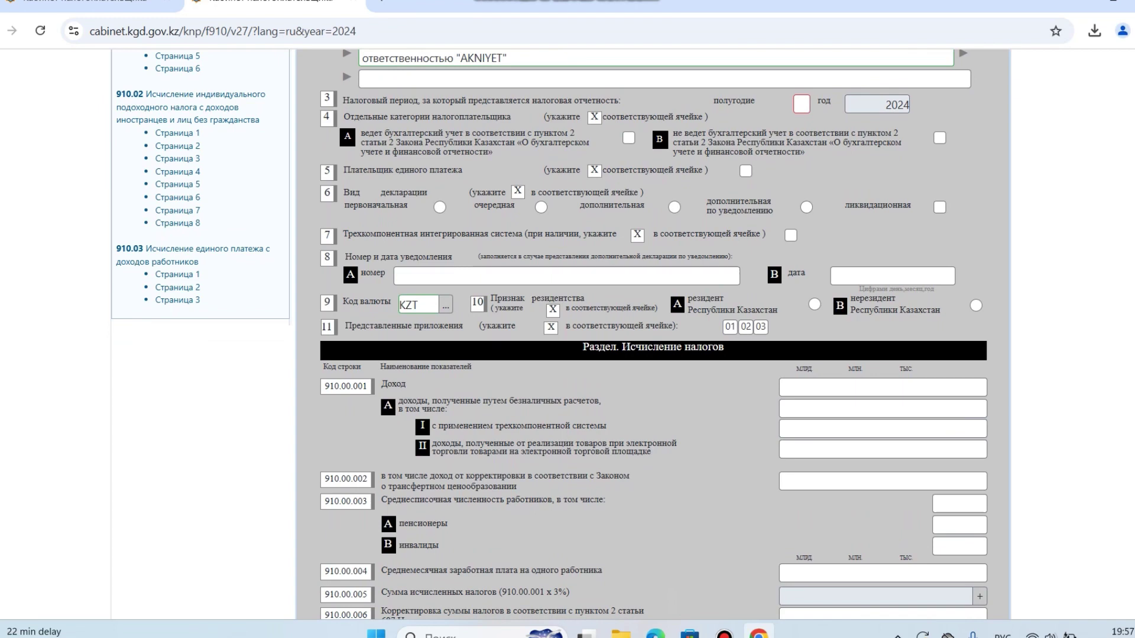
type("2")
left_click(628, 138)
left_click(541, 207)
scroll(650, 331, "down", 1)
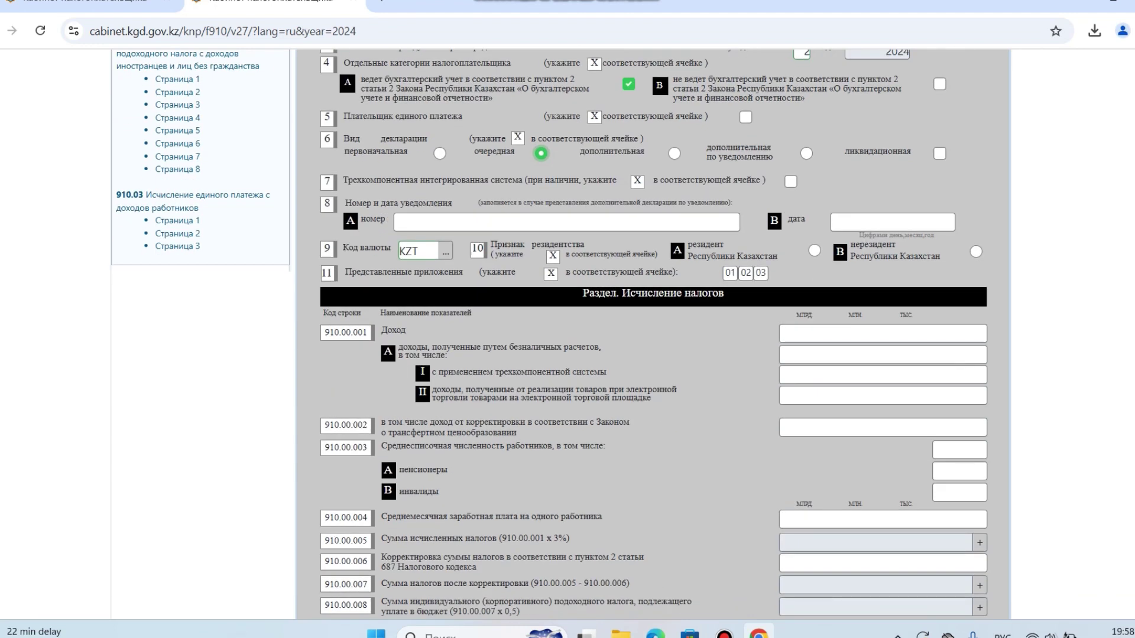
left_click(814, 251)
Step: On page 2 of form 910.00, enter 0 for months 1 to 3 of the medical insurance contributions, line 910.00.015
scroll(650, 331, "down", 5)
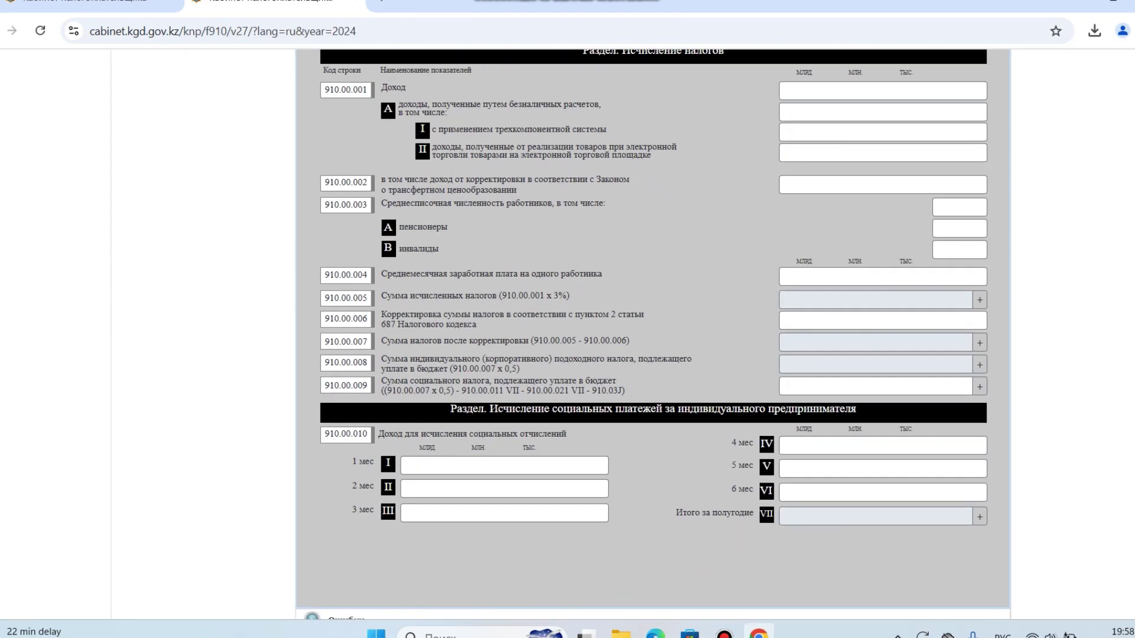
scroll(650, 330, "down", 1)
scroll(649, 331, "up", 4)
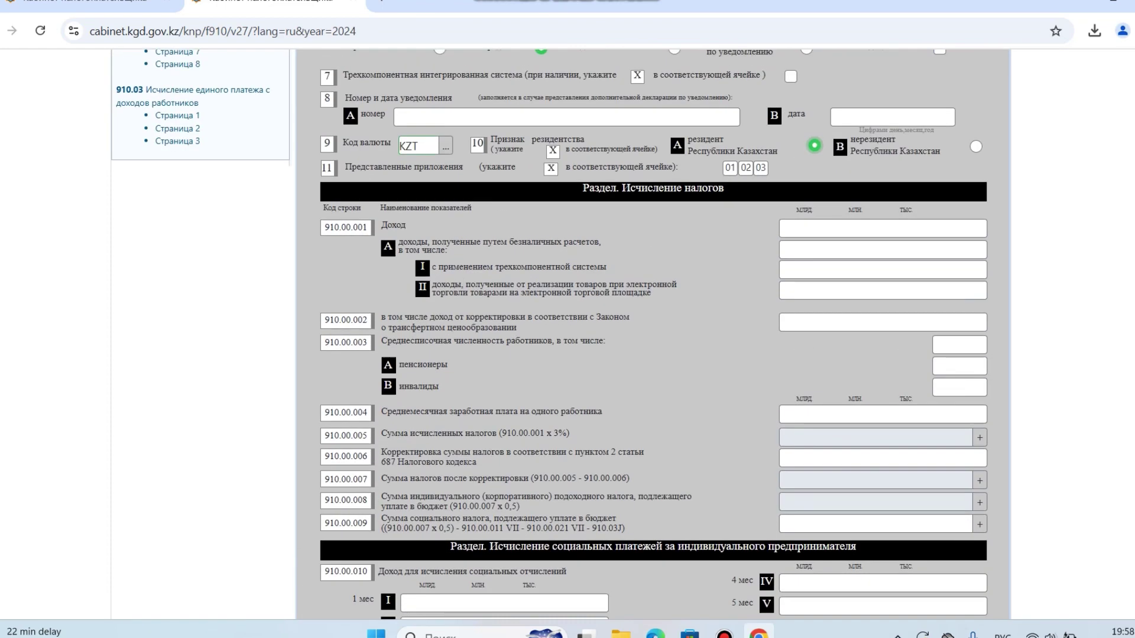
scroll(650, 331, "down", 2)
scroll(650, 331, "up", 12)
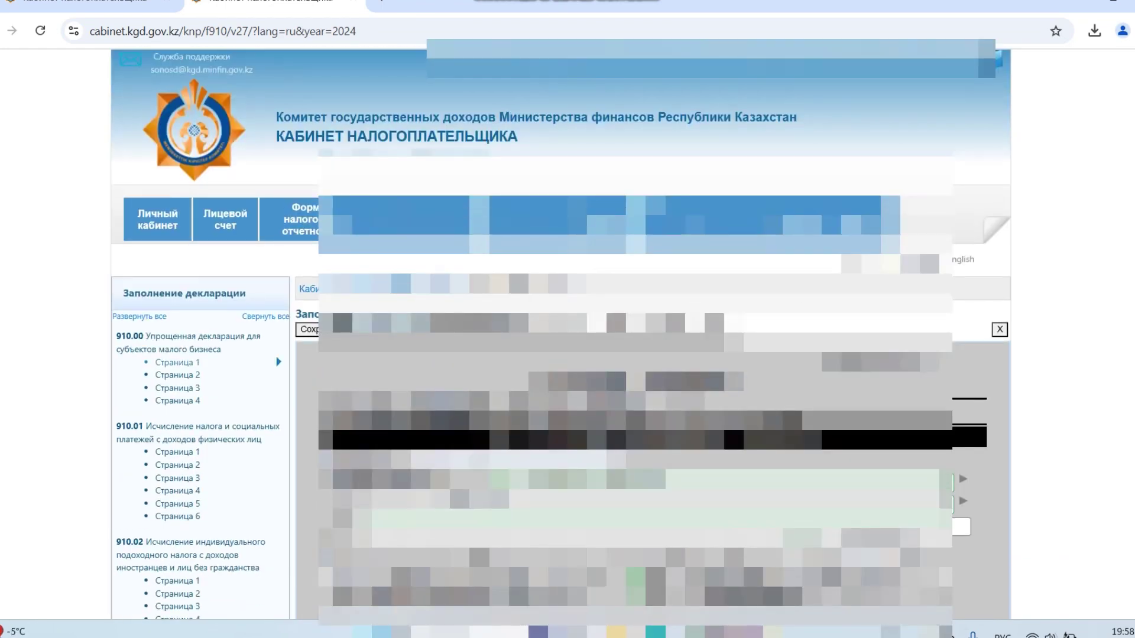
left_click(181, 374)
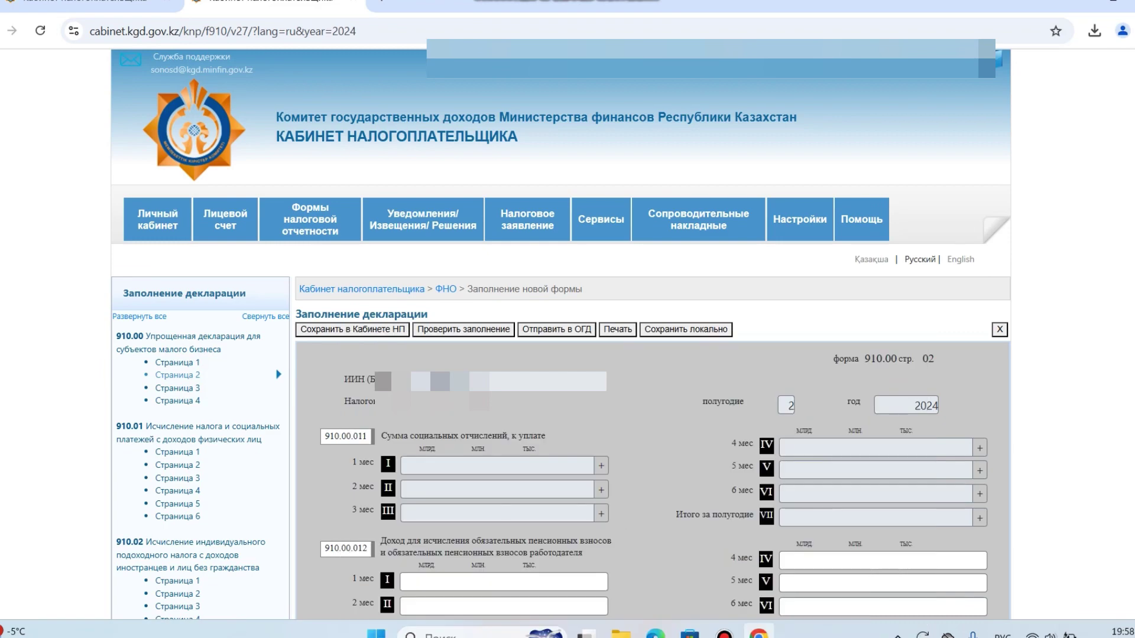
scroll(650, 330, "down", 12)
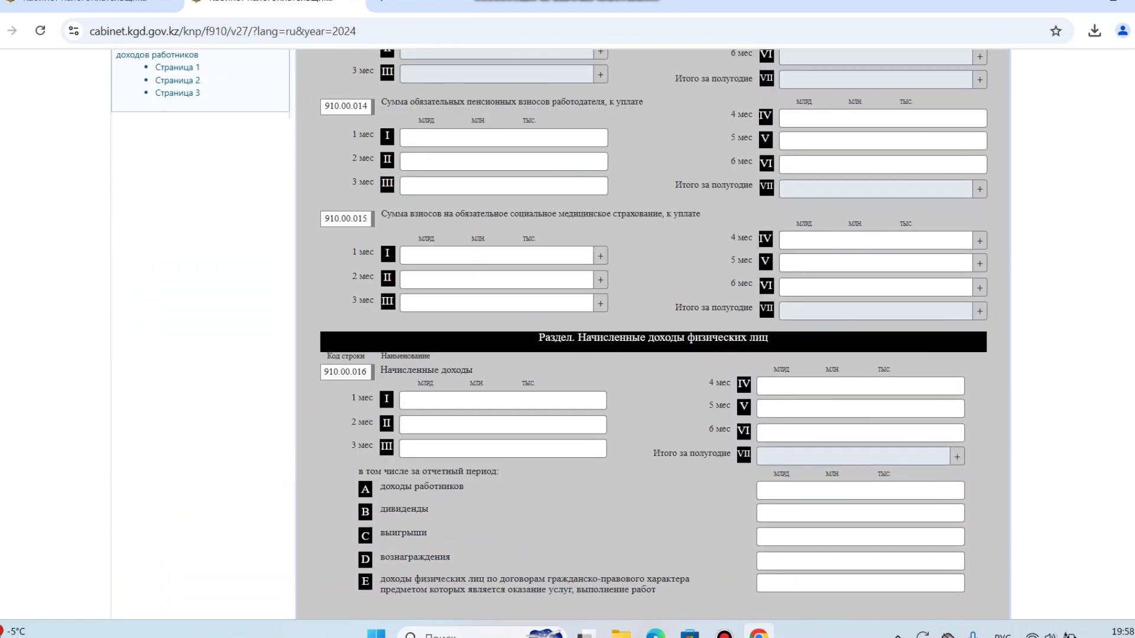
left_click(577, 256)
type("0")
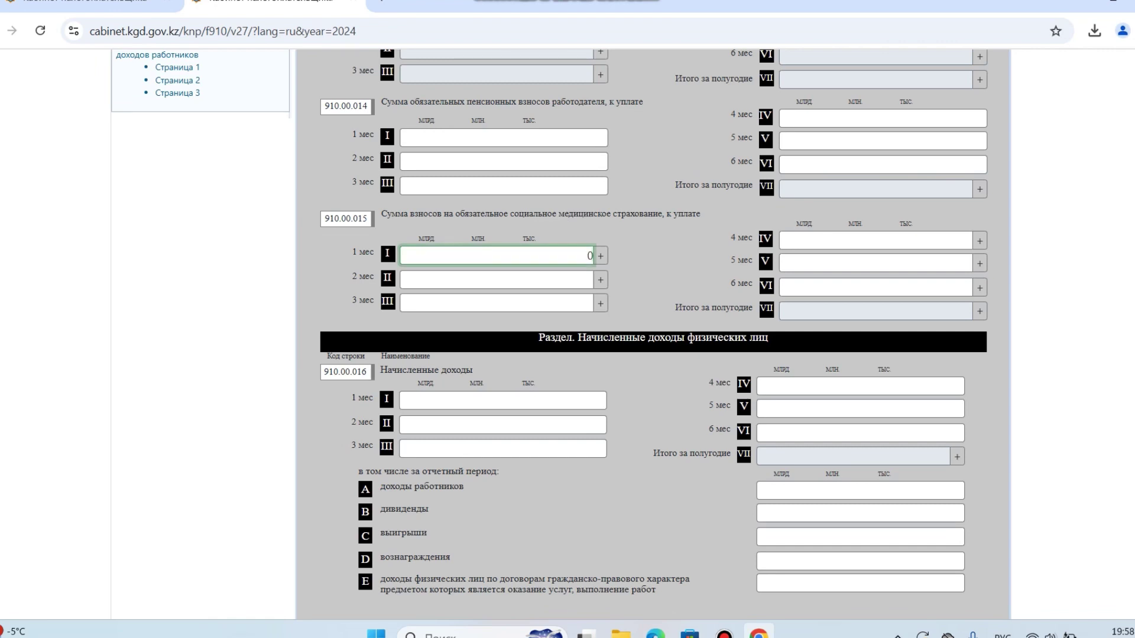
left_click(579, 279)
type("0")
left_click(582, 304)
type("0")
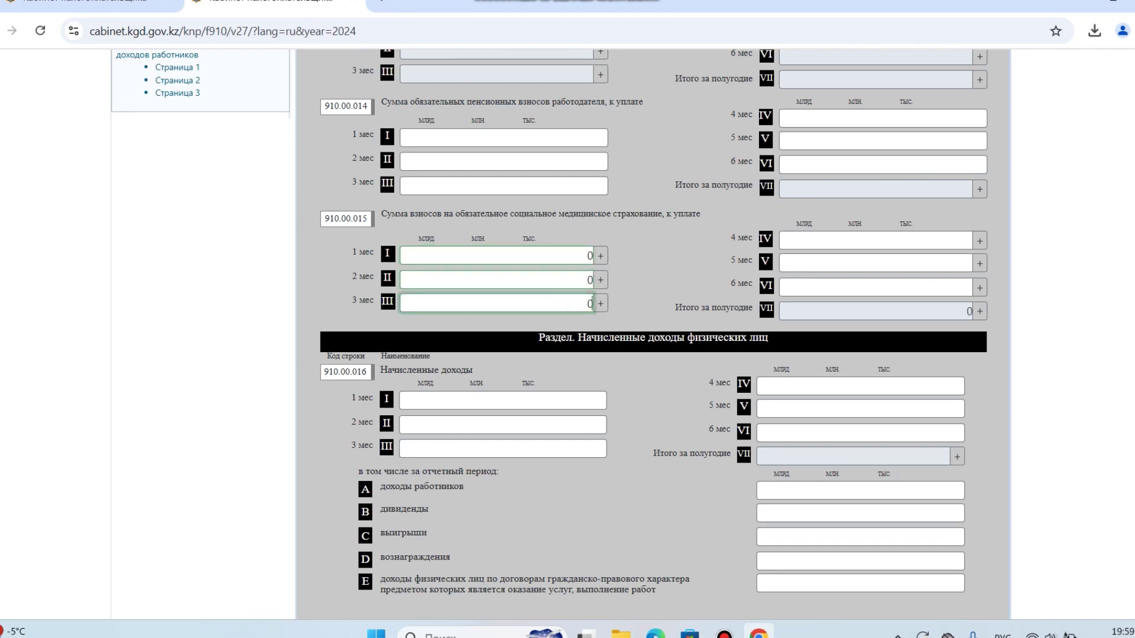
Step: Enter 0 for months 4, 5 and 6 of the medical insurance contributions, line 910.00.015
left_click(877, 239)
type("0")
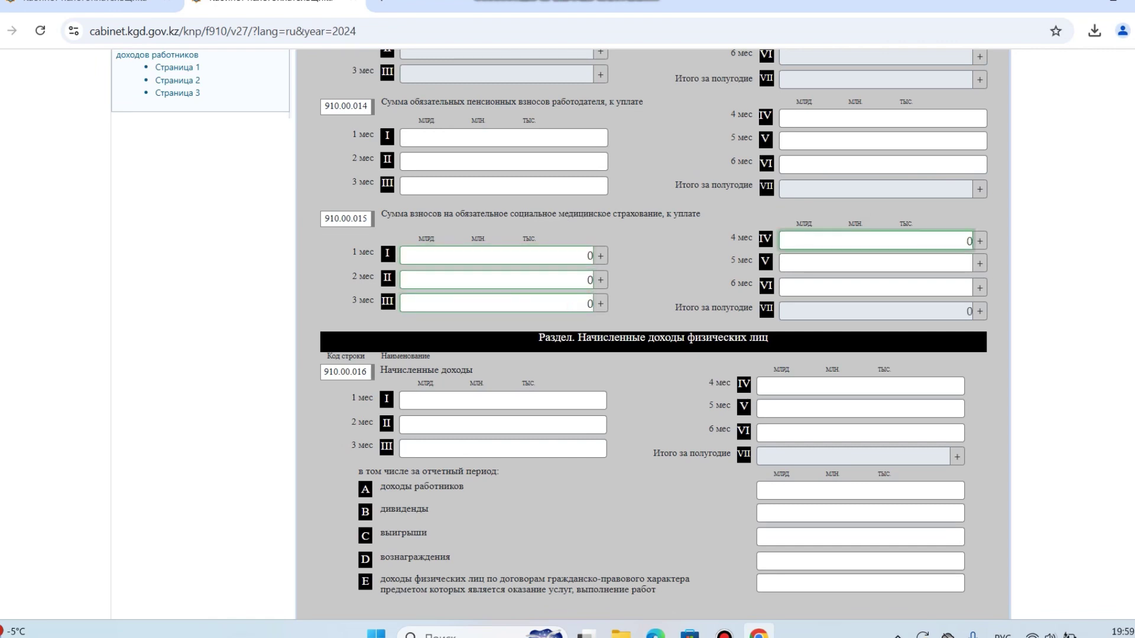
left_click(868, 263)
type("0")
left_click(857, 287)
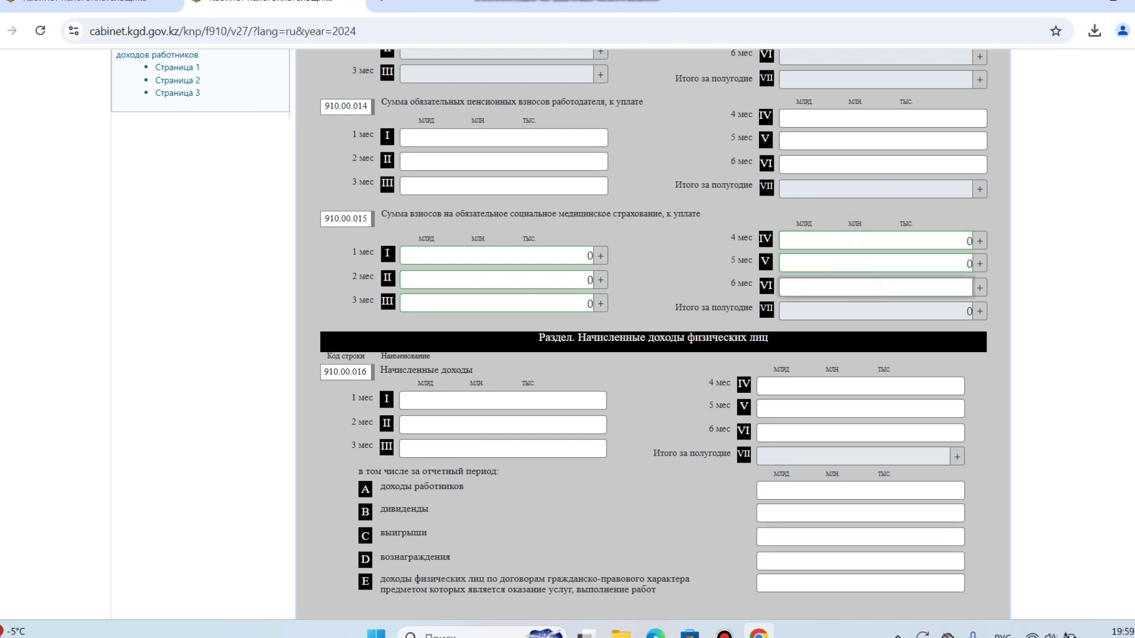
type("0")
left_click(1106, 321)
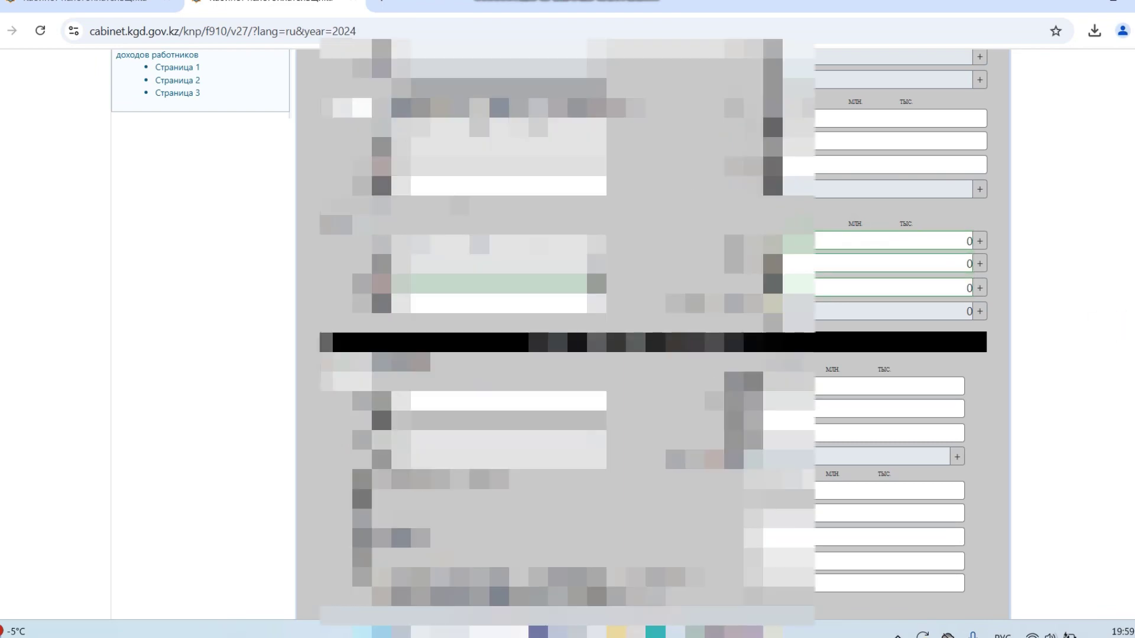
Step: Open page 4 of form 910.00 at the section on the taxpayer's responsibility
scroll(1107, 322, "up", 5)
scroll(1106, 322, "up", 4)
scroll(1106, 322, "down", 10)
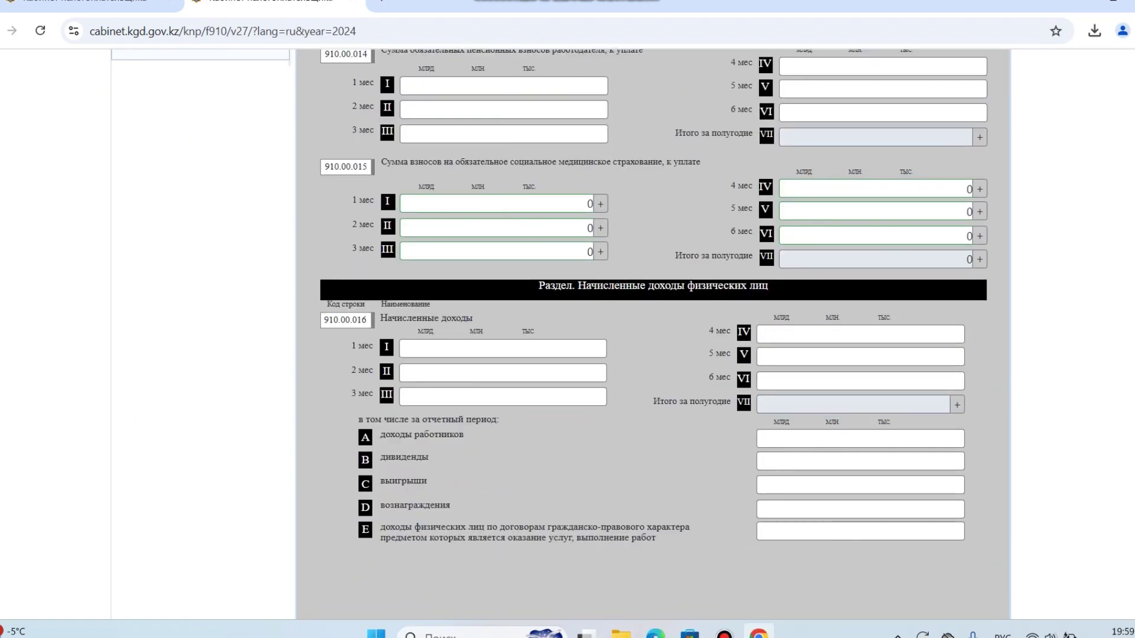
scroll(1106, 321, "up", 10)
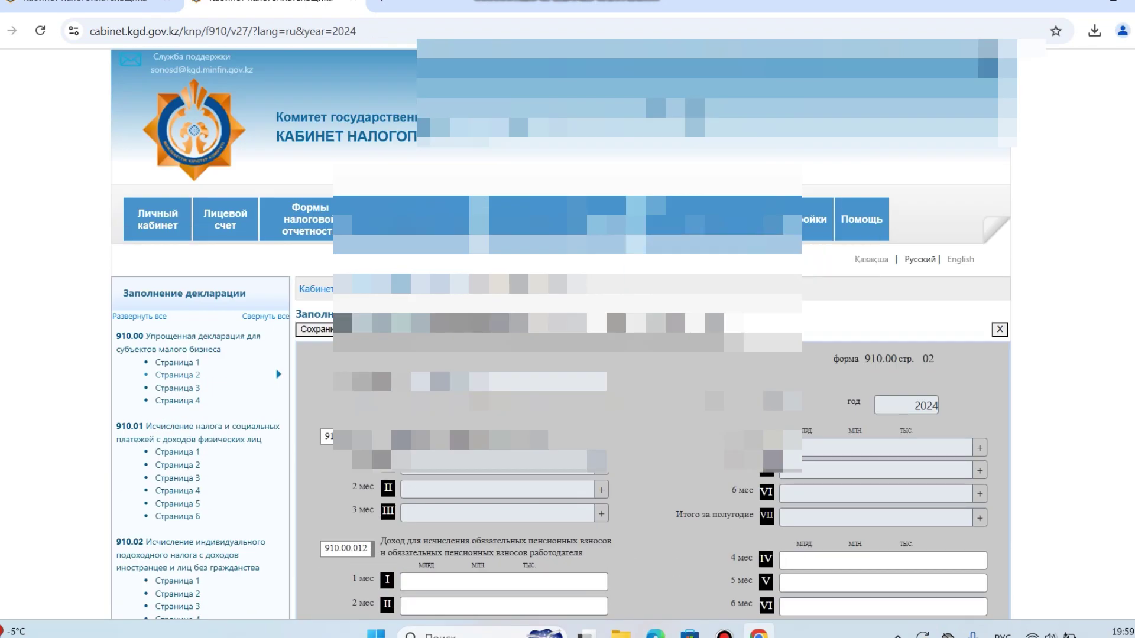
left_click(177, 401)
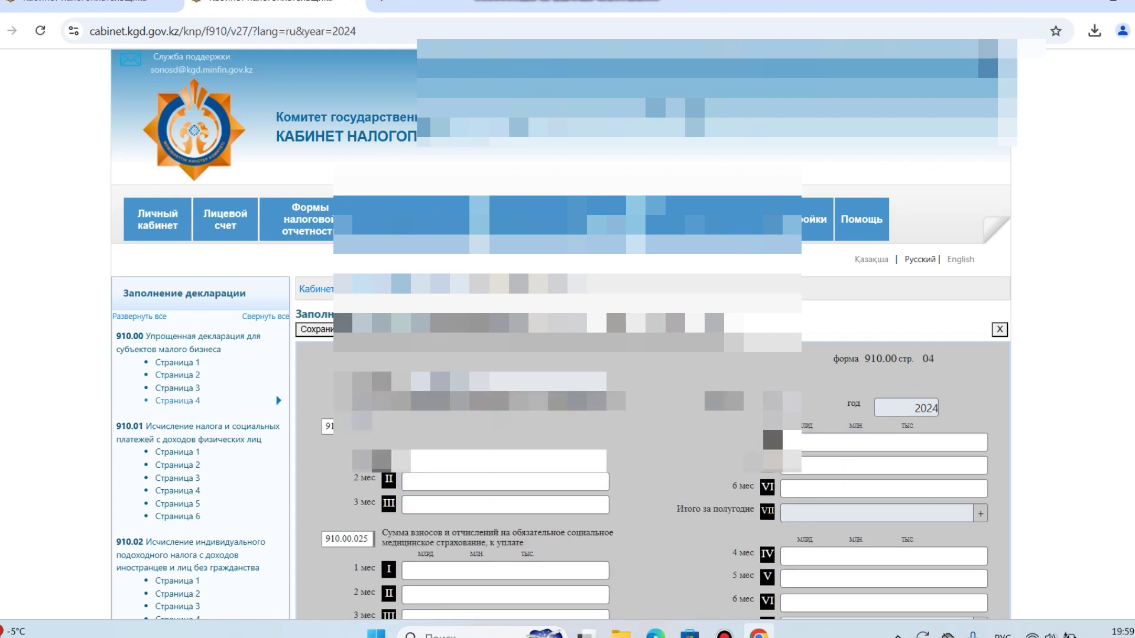
scroll(549, 334, "down", 15)
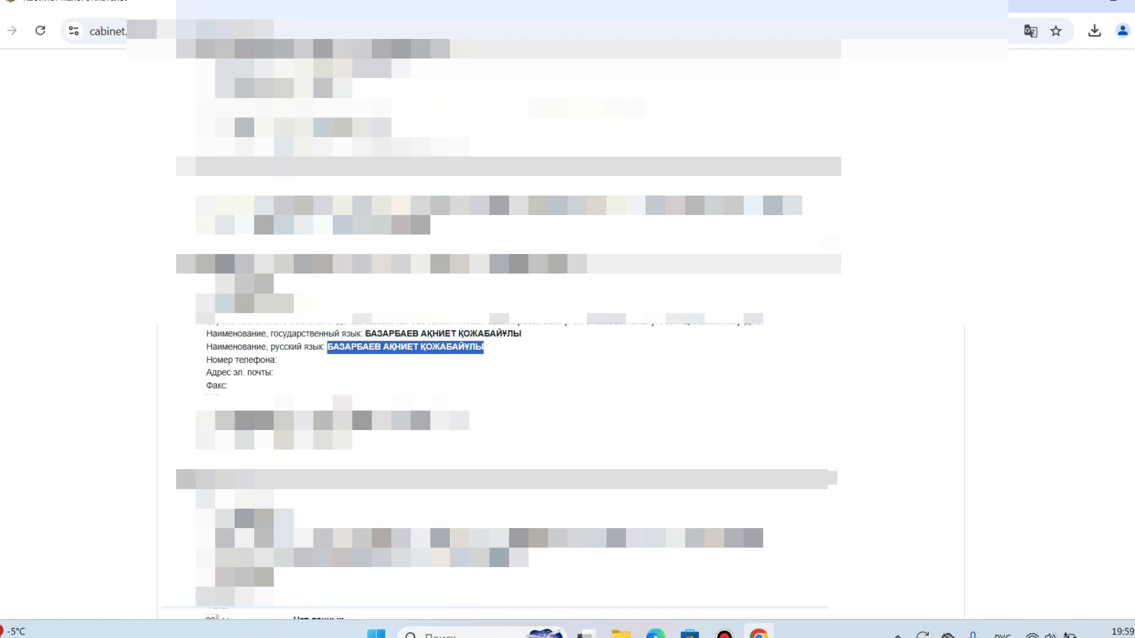
Step: Copy the taxpayer's full name in Russian from the registration data and paste it into the declaration's taxpayer (head) name field
right_click(391, 357)
left_click(433, 371)
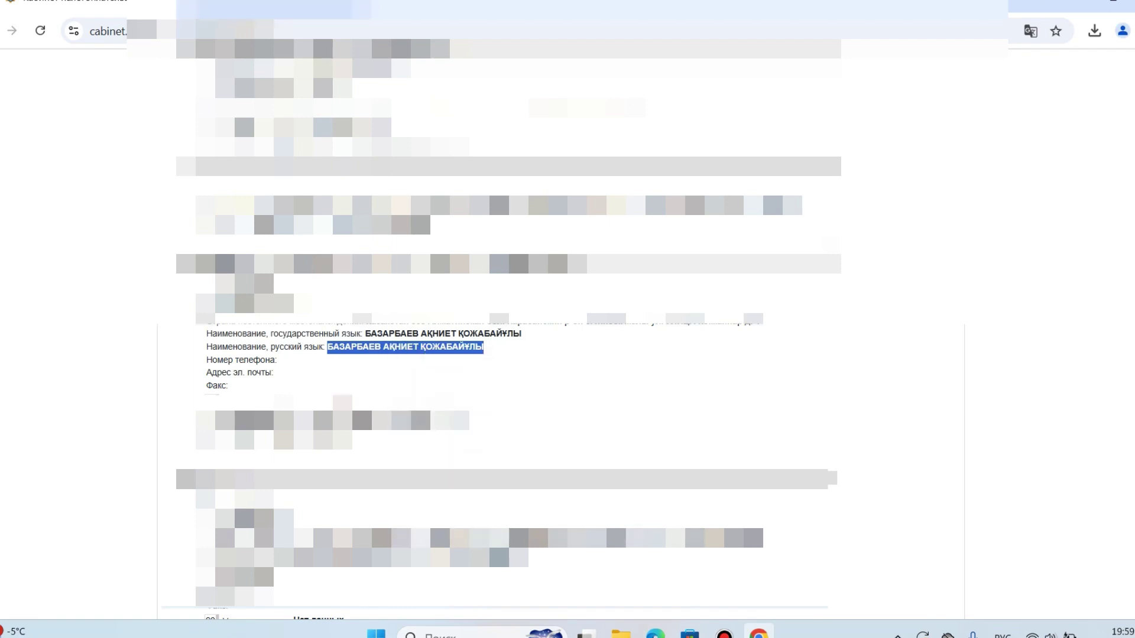
left_click(271, 4)
left_click(332, 333)
right_click(333, 334)
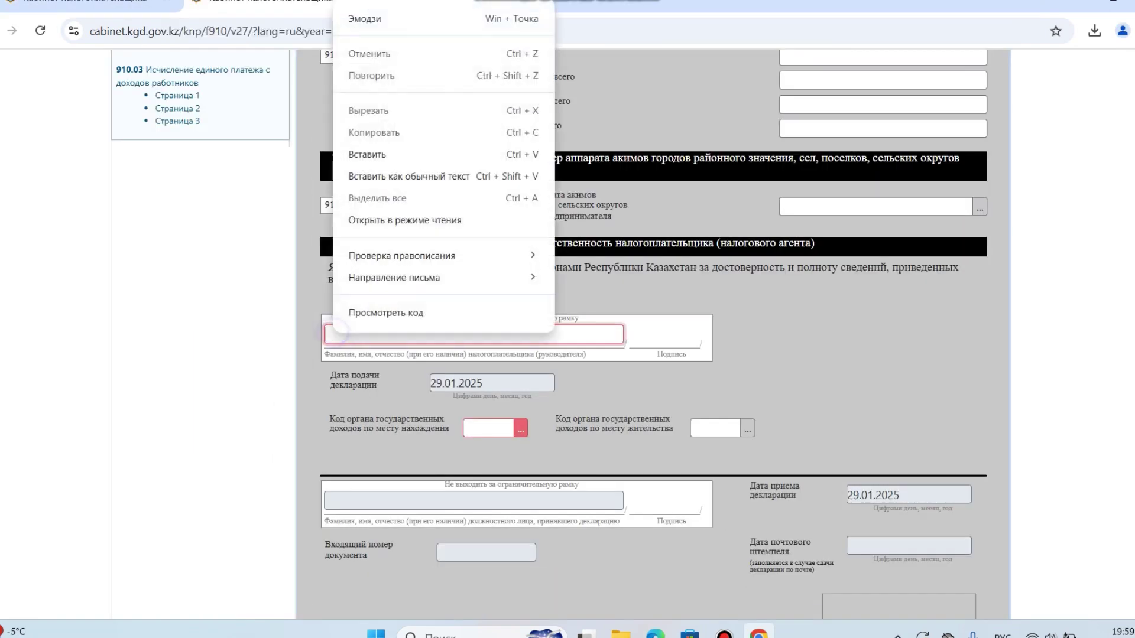
left_click(408, 154)
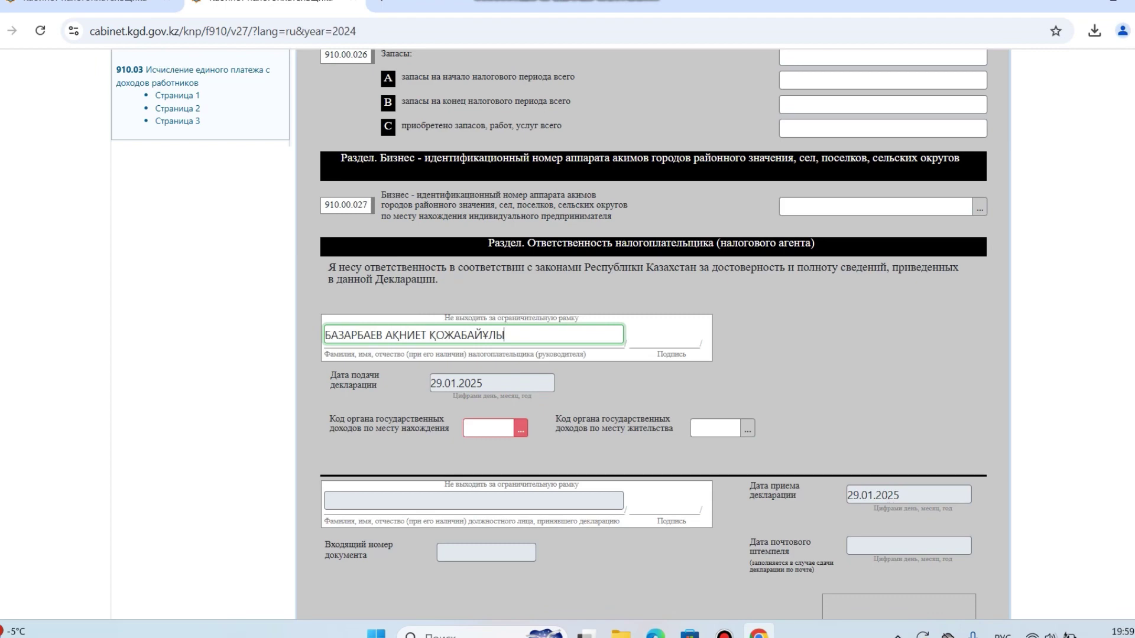
Step: Set the state revenue authority code by place of location to 0905, УГД по Карасайскому району, from the directory
left_click(520, 428)
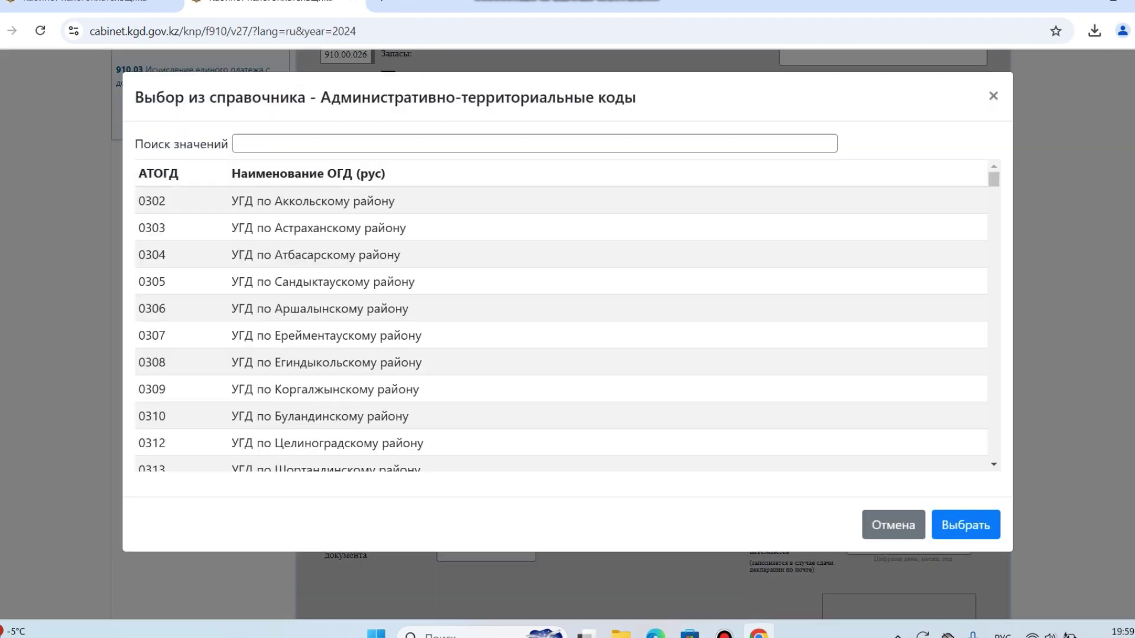
left_click(260, 144)
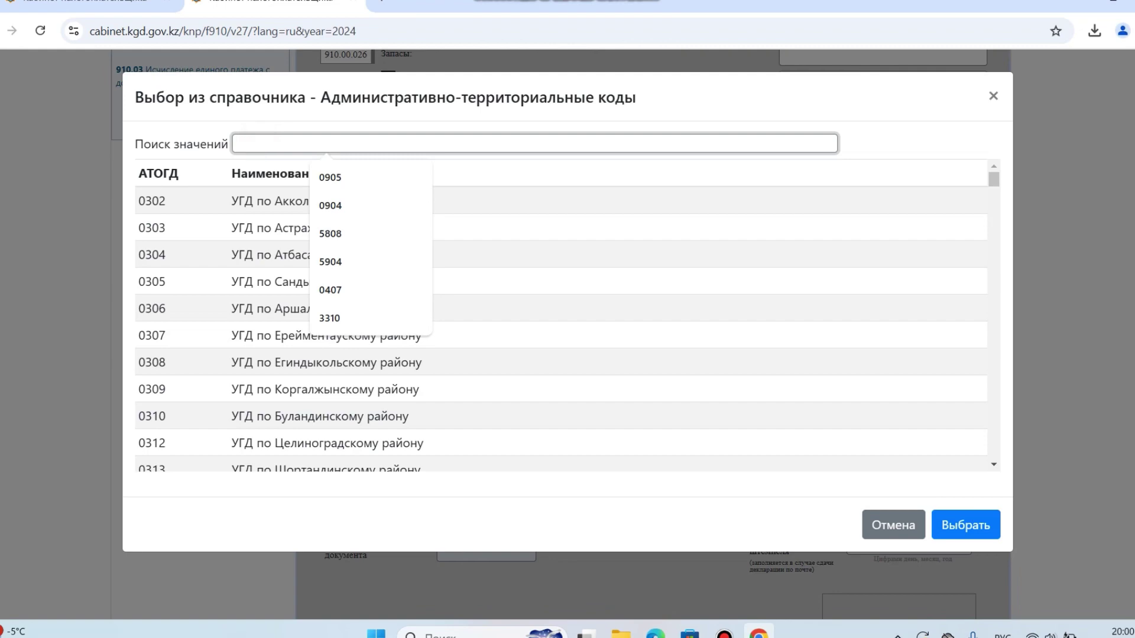
left_click(329, 177)
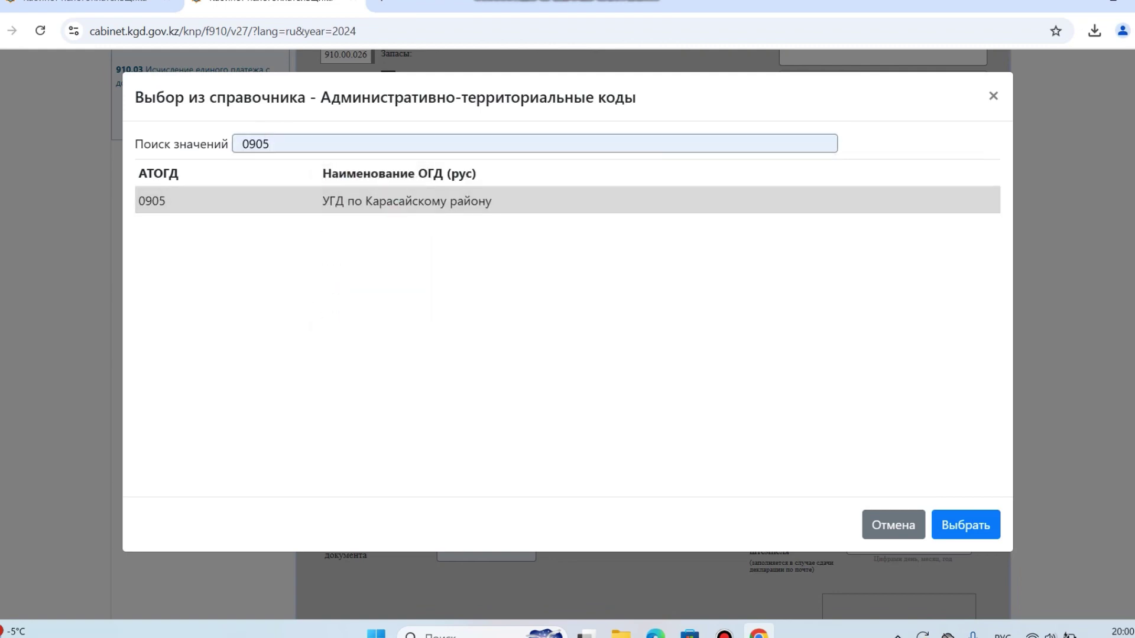
left_click(965, 525)
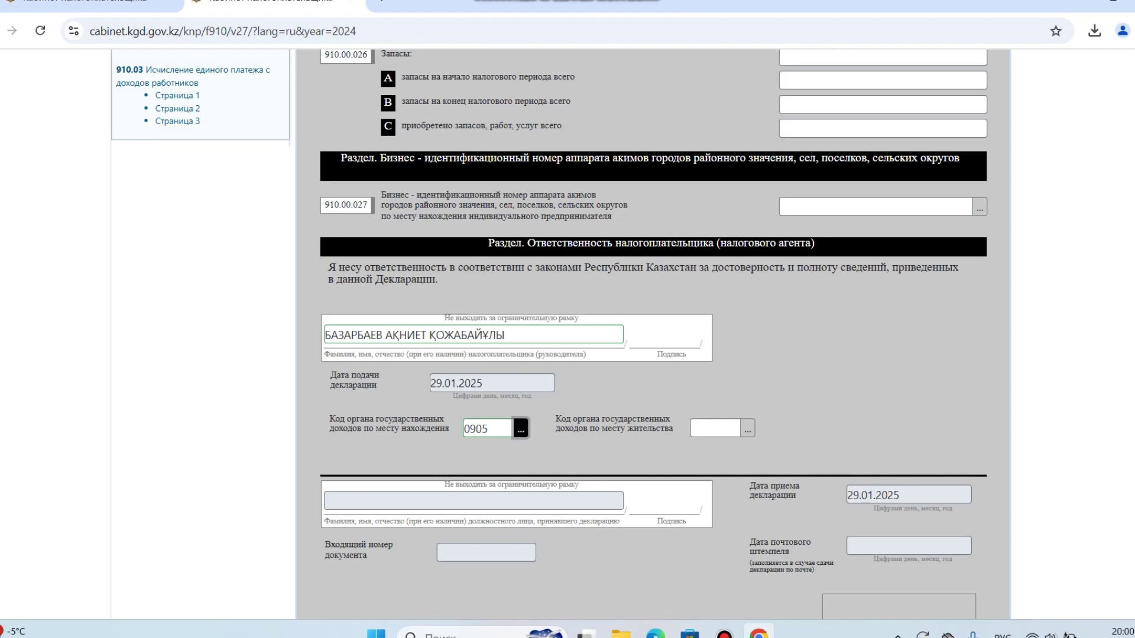
Step: Run the error check on the completed declaration and dismiss its result message
scroll(649, 331, "up", 15)
scroll(650, 331, "down", 10)
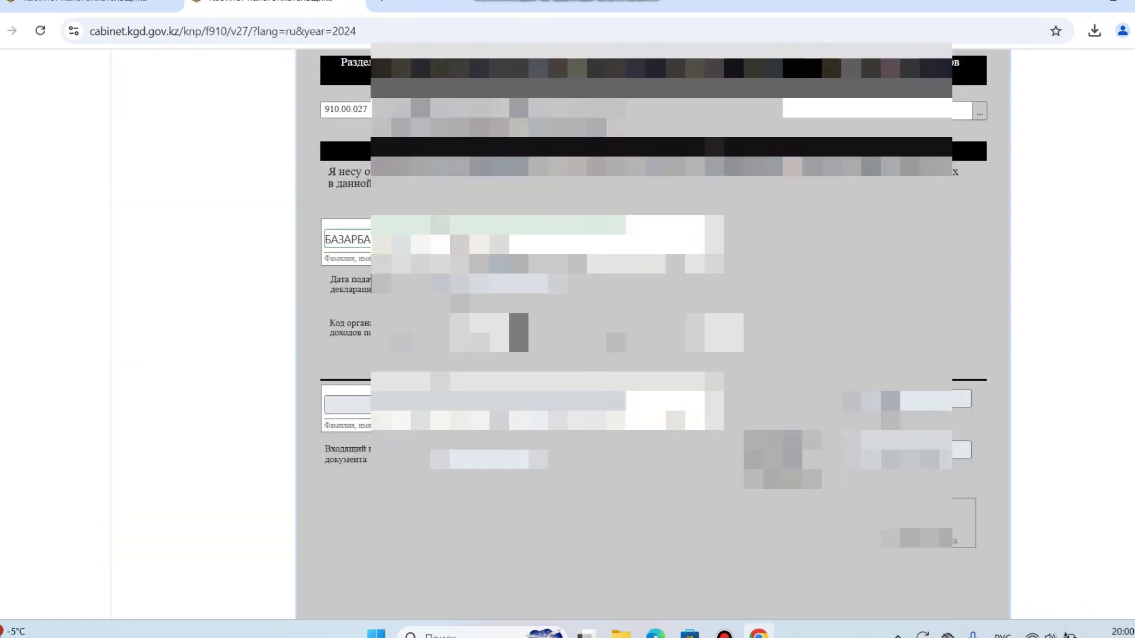
scroll(650, 331, "up", 10)
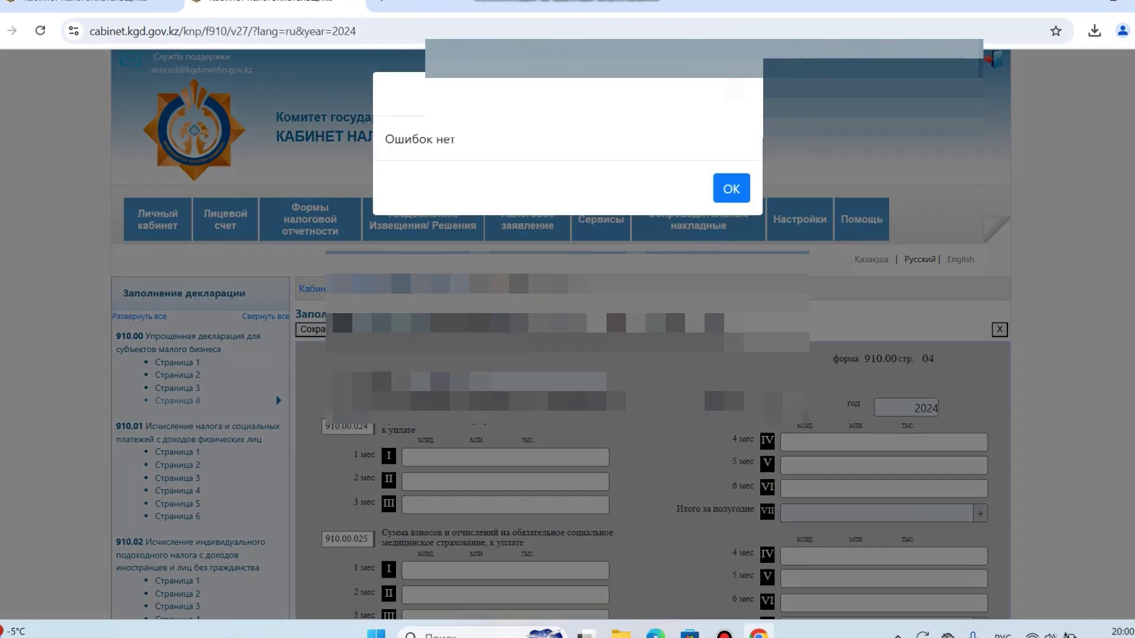
left_click(730, 188)
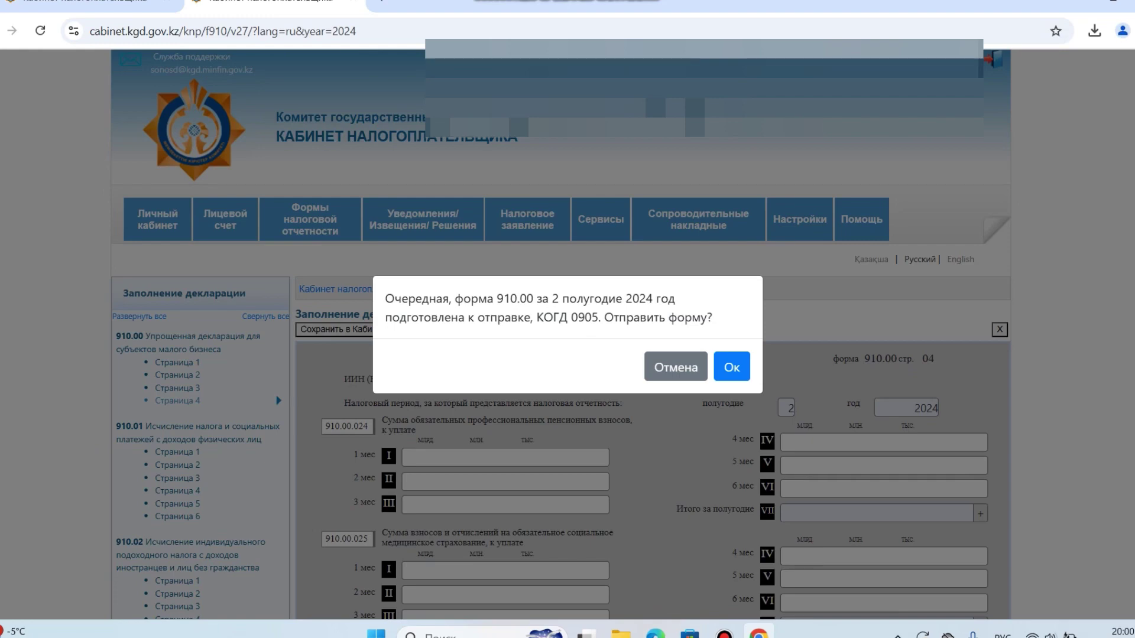
Step: Confirm sending form 910.00 and choose the GOST512_fc89e5098f6b key file from Загрузки as the signing key store
left_click(731, 367)
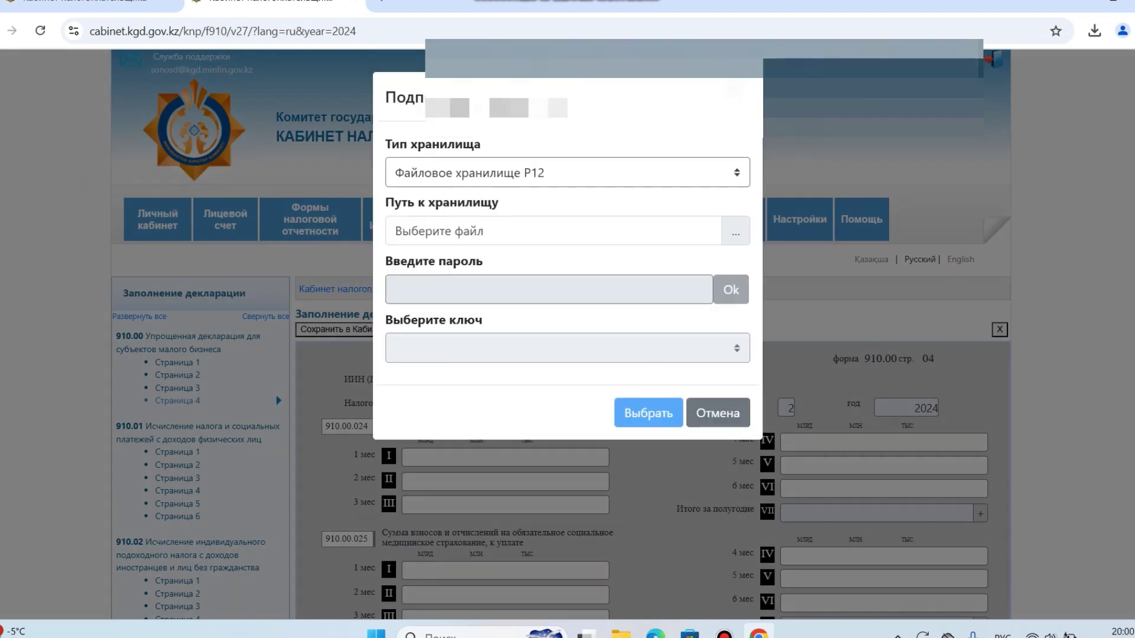
left_click(735, 233)
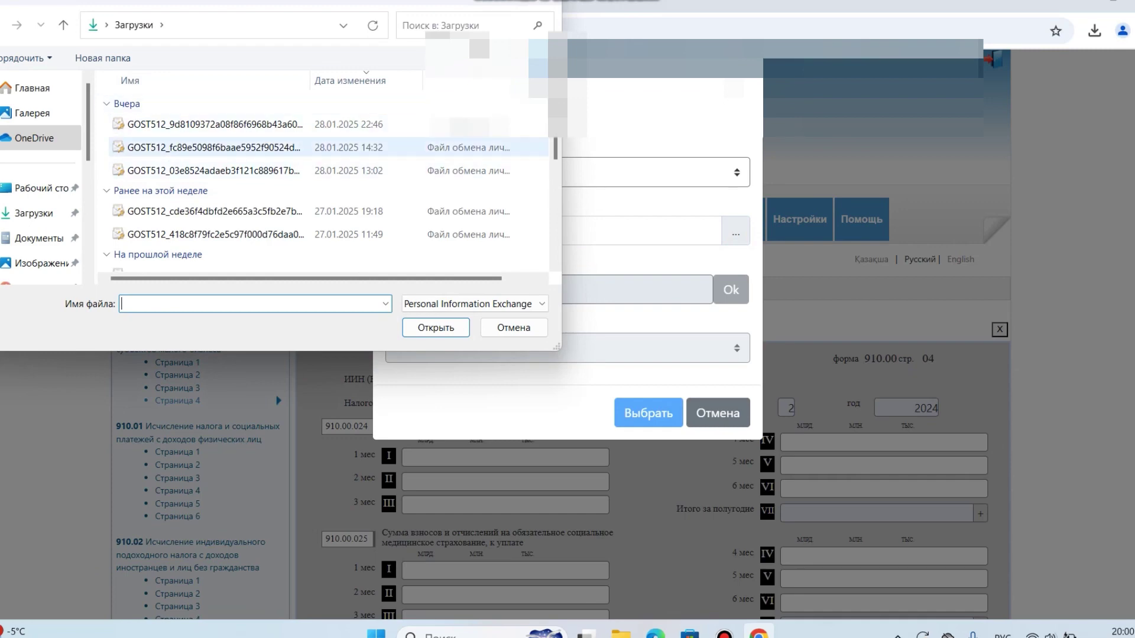
double_click(193, 152)
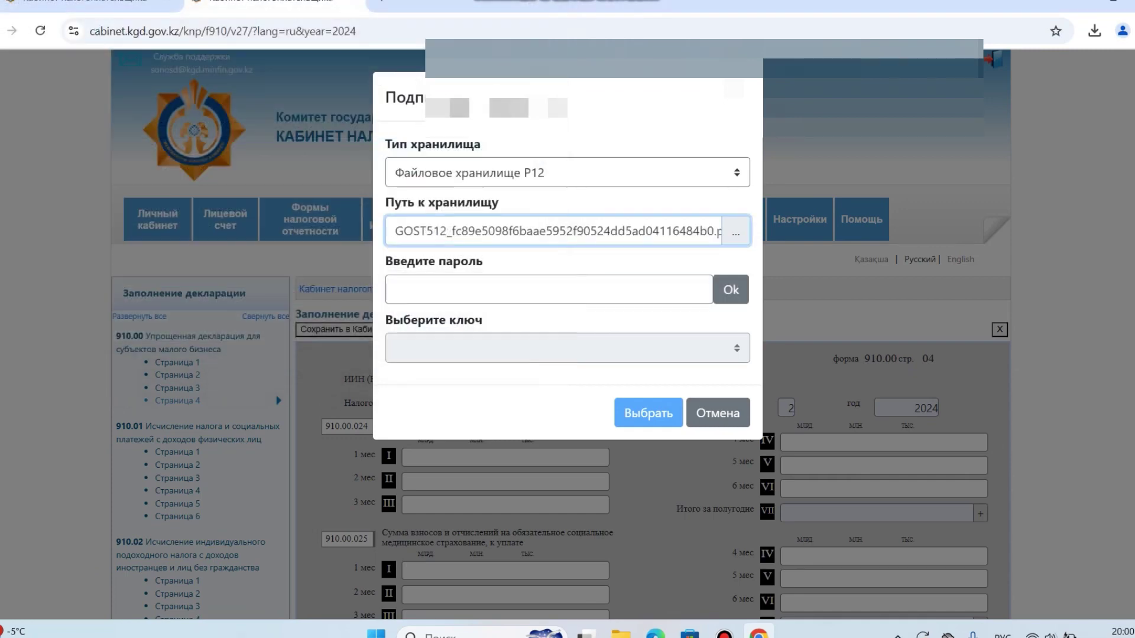
Step: Enter the key store password to load the signing key, and close the signing dialog without signing
left_click(424, 286)
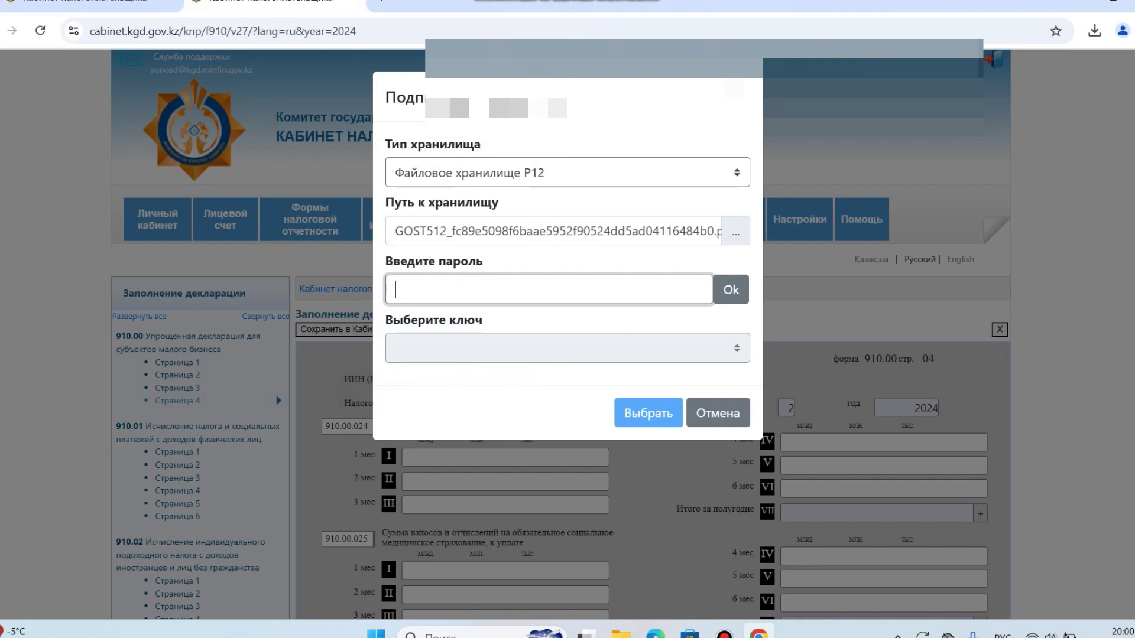
key("alt+shift")
type("••••••••••")
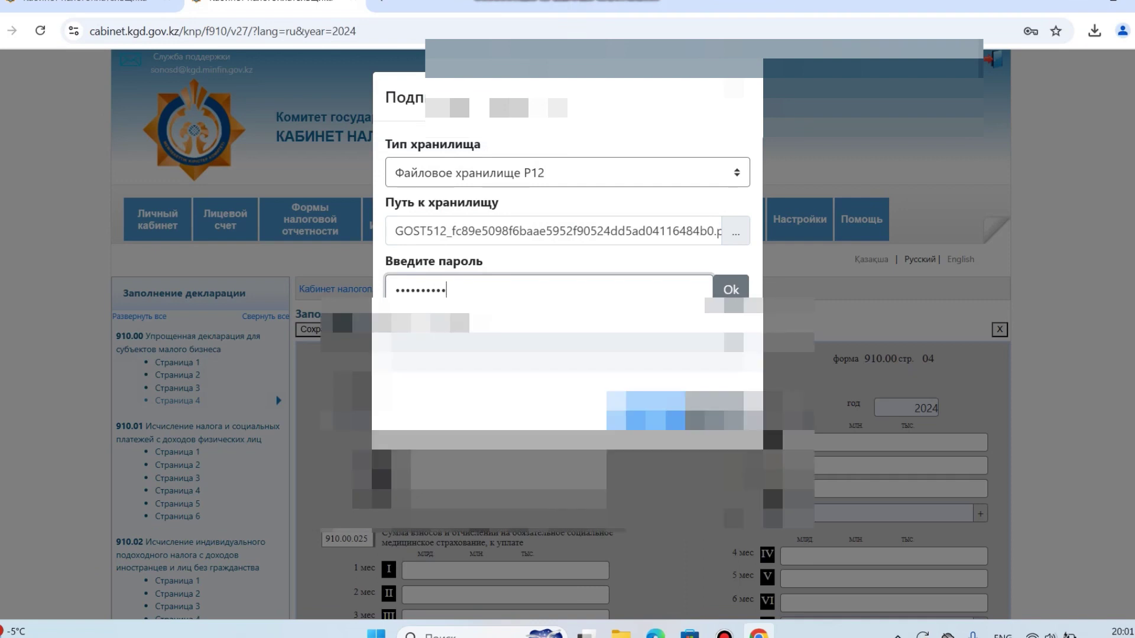
left_click(731, 295)
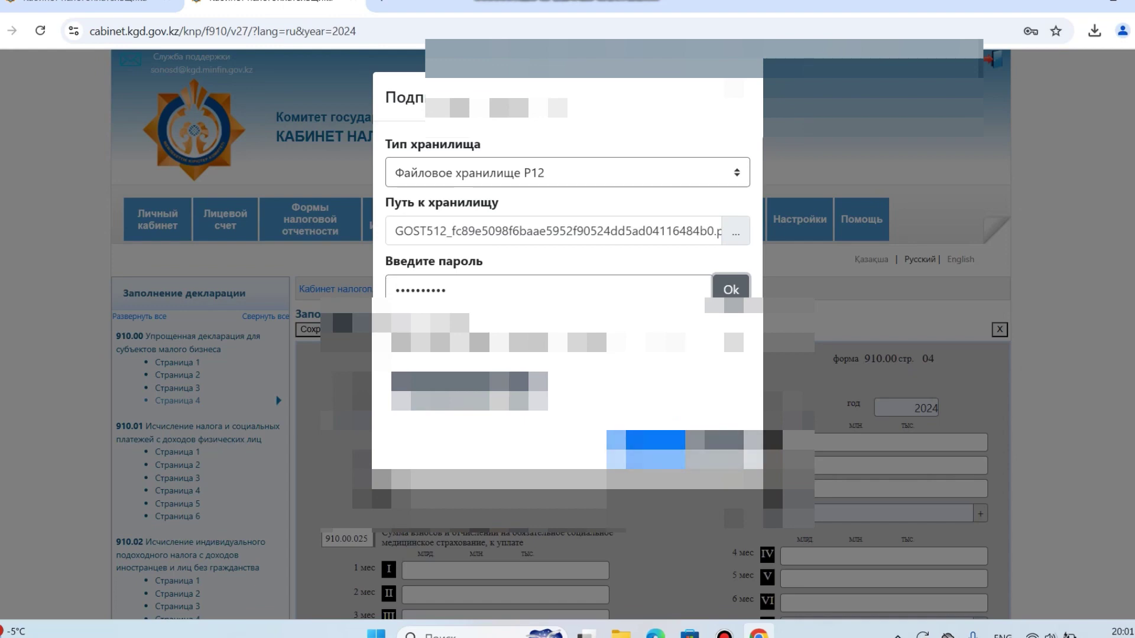
left_click(737, 94)
Step: Open the forms journal (Журнал форм) and search for submitted forms with the default filter
mouse_move(310, 219)
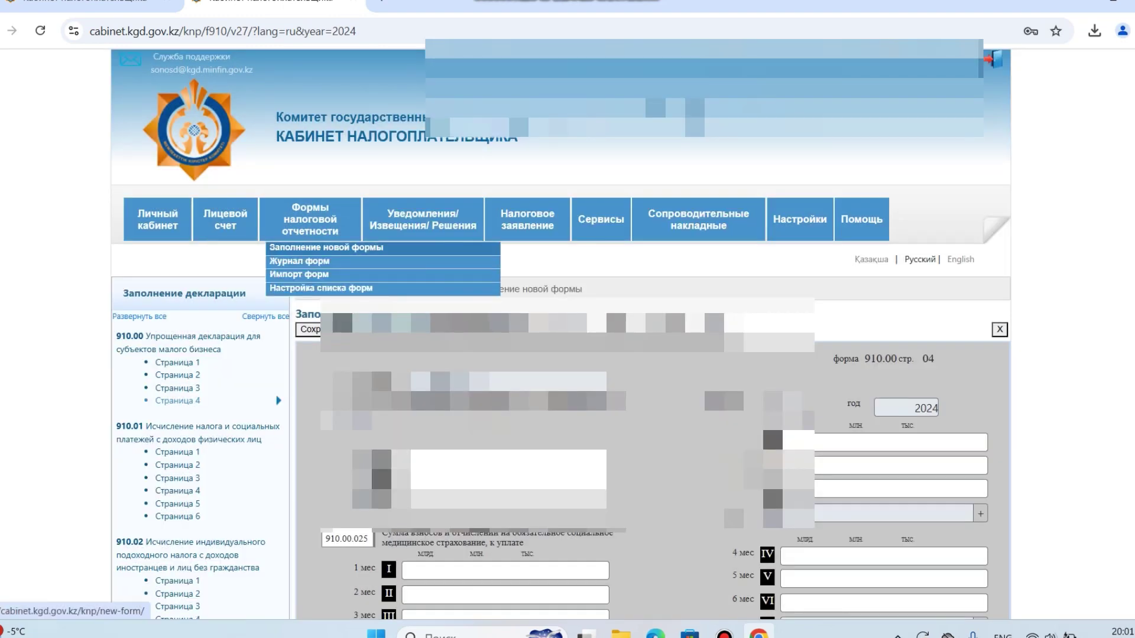
left_click(302, 262)
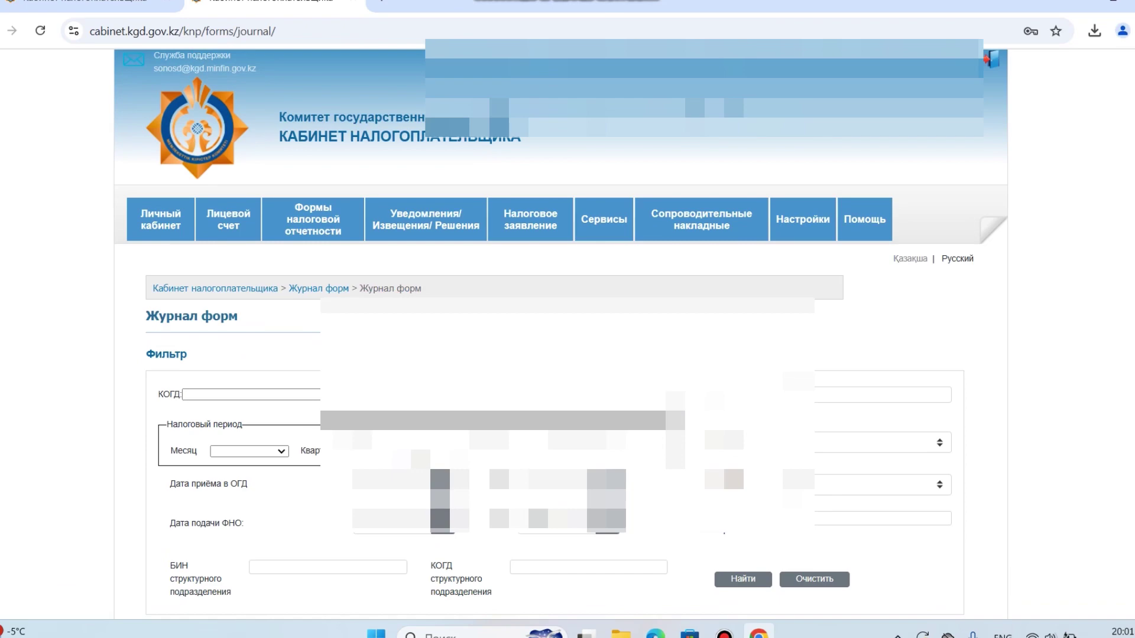
scroll(561, 334, "down", 3)
left_click(743, 424)
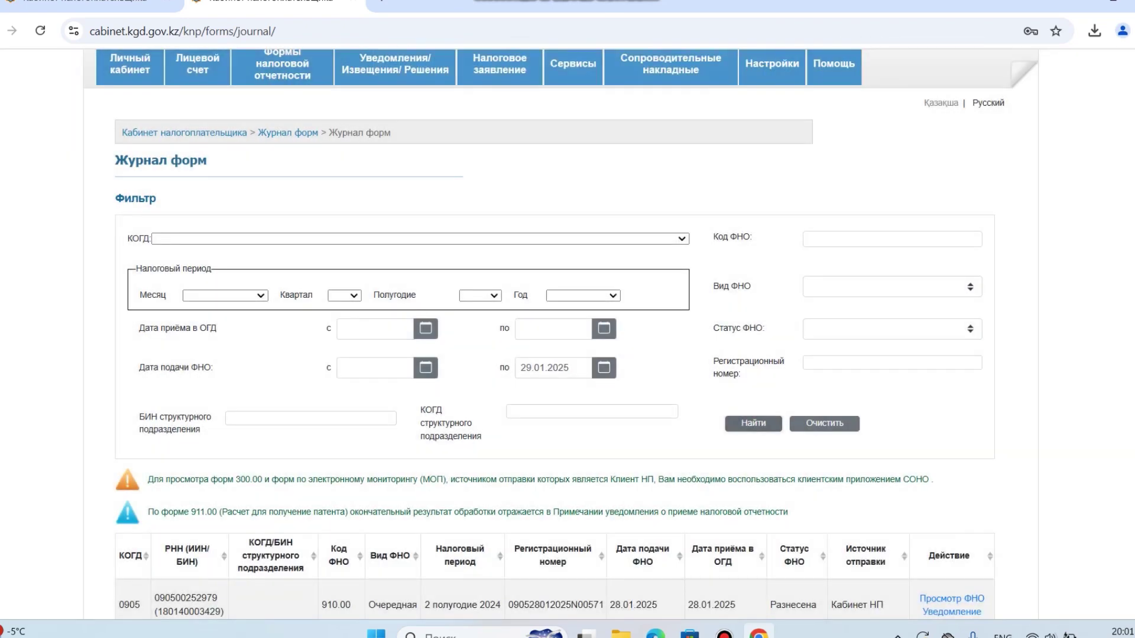
Step: Examine the tax period and processing status of the most recent form 910.00 entry in the journal
scroll(561, 337, "down", 4)
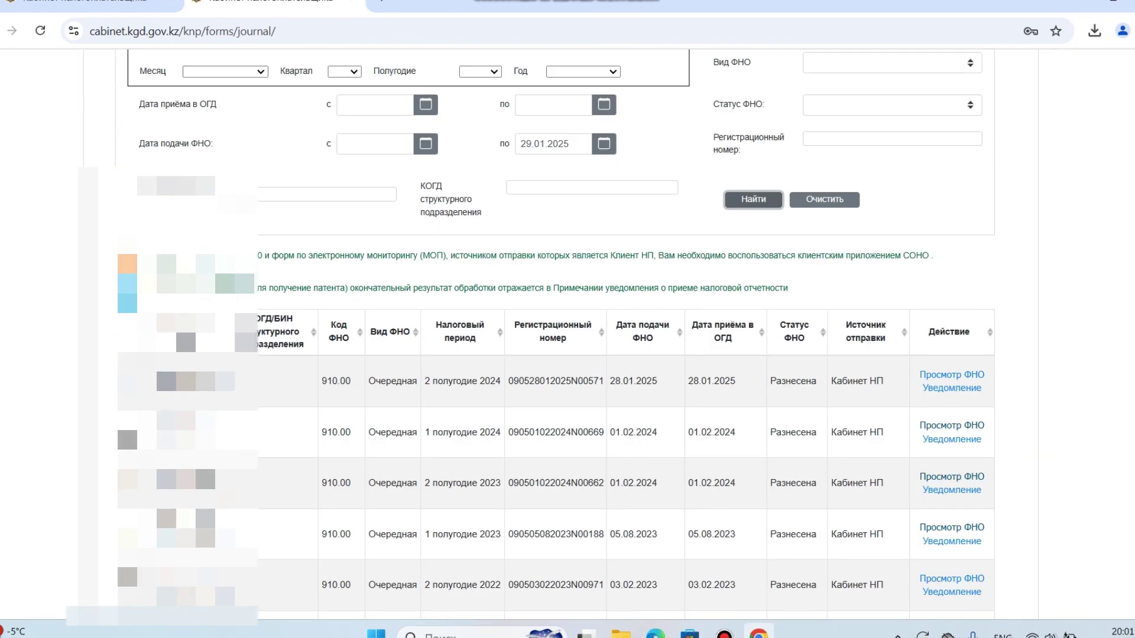
left_click_drag(503, 381, 424, 381)
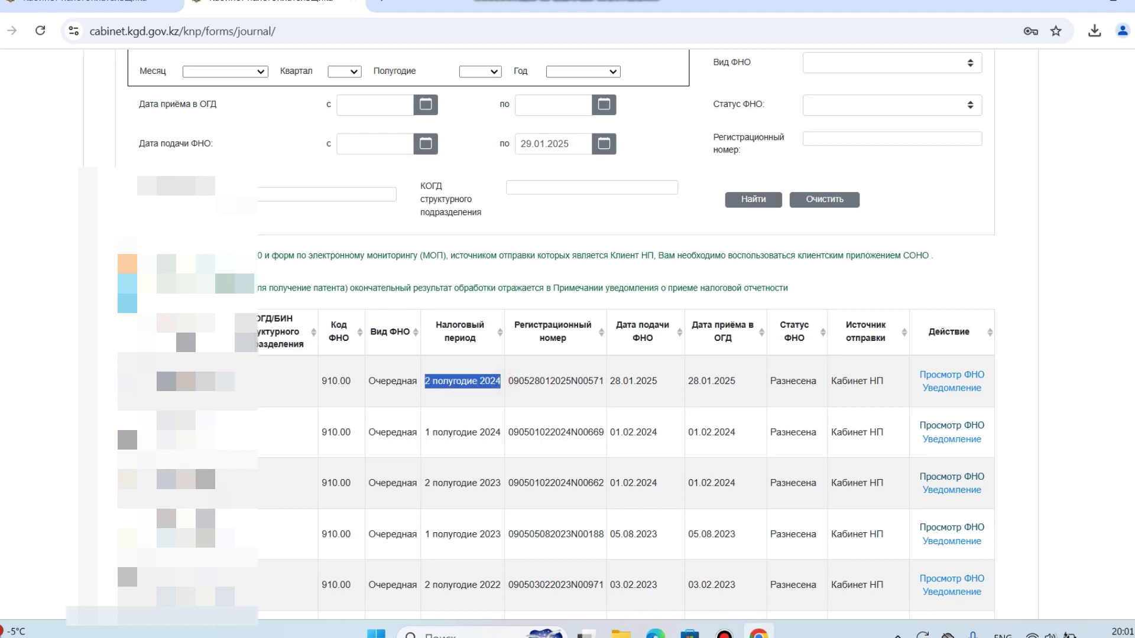
left_click_drag(819, 381, 770, 381)
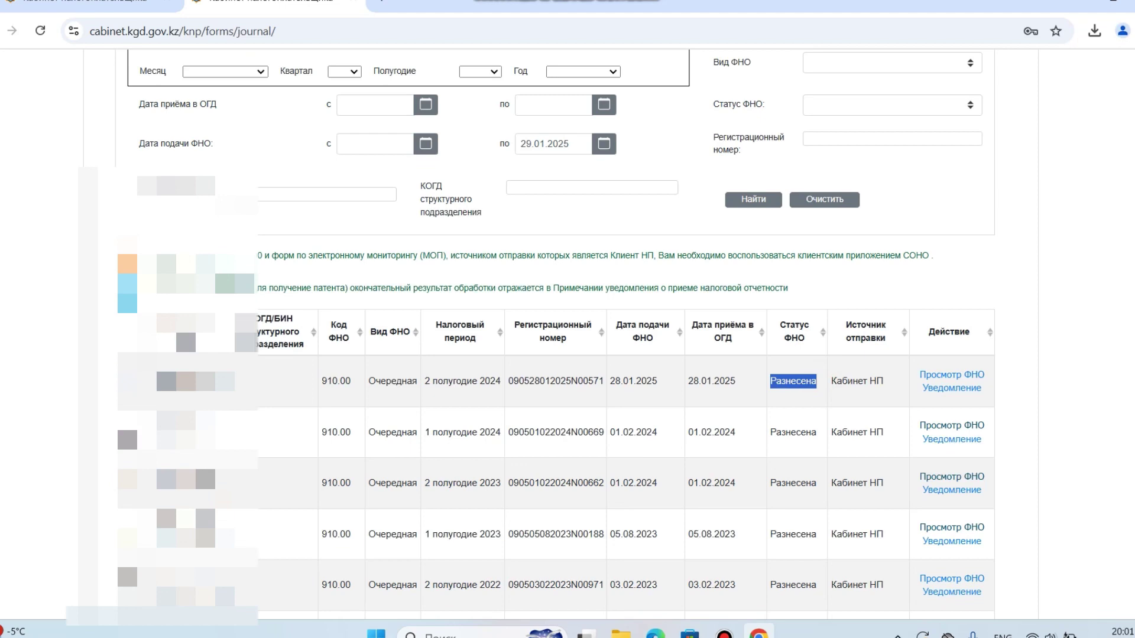
scroll(561, 336, "up", 4)
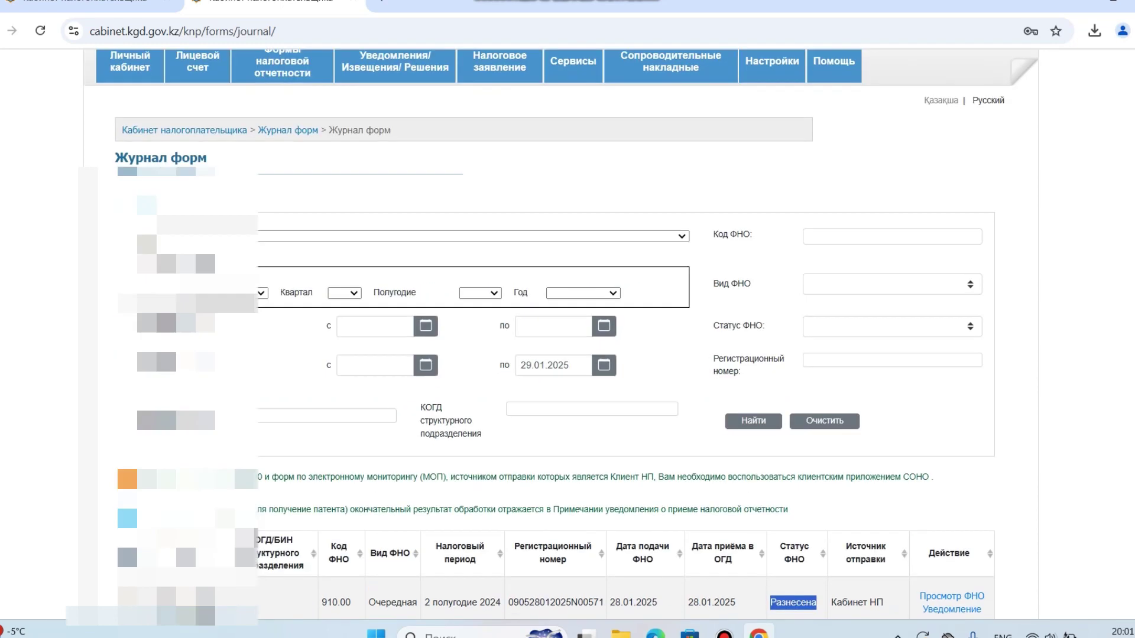